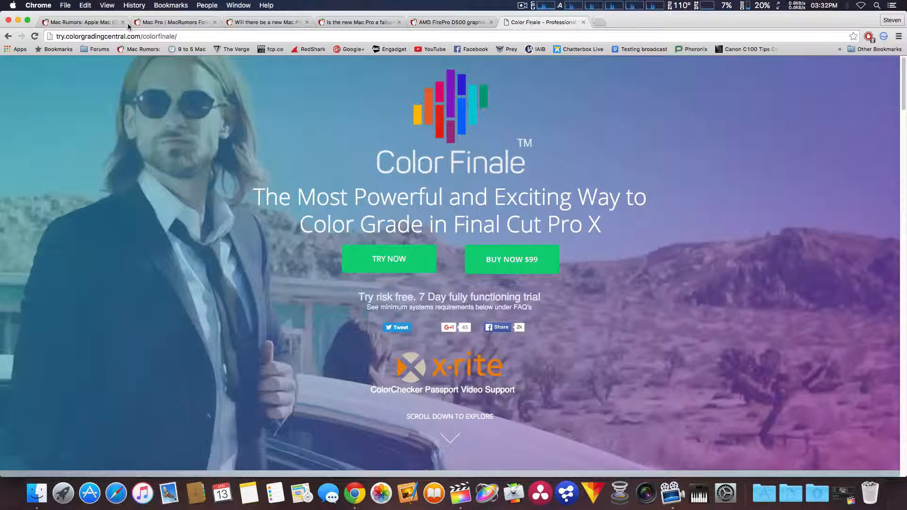
Minimize the browser window, launch ColorFinale from the Applications folder, and move its window higher on the desktop
click(18, 21)
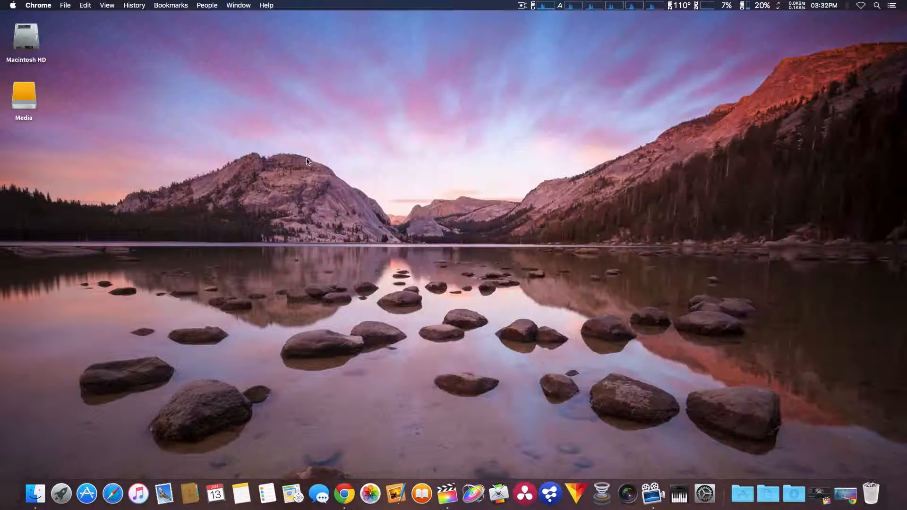
click(744, 496)
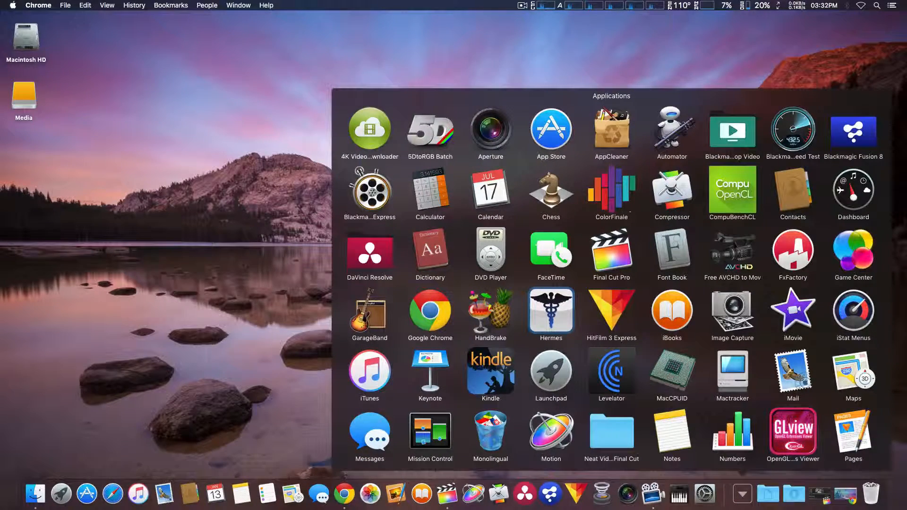
click(610, 195)
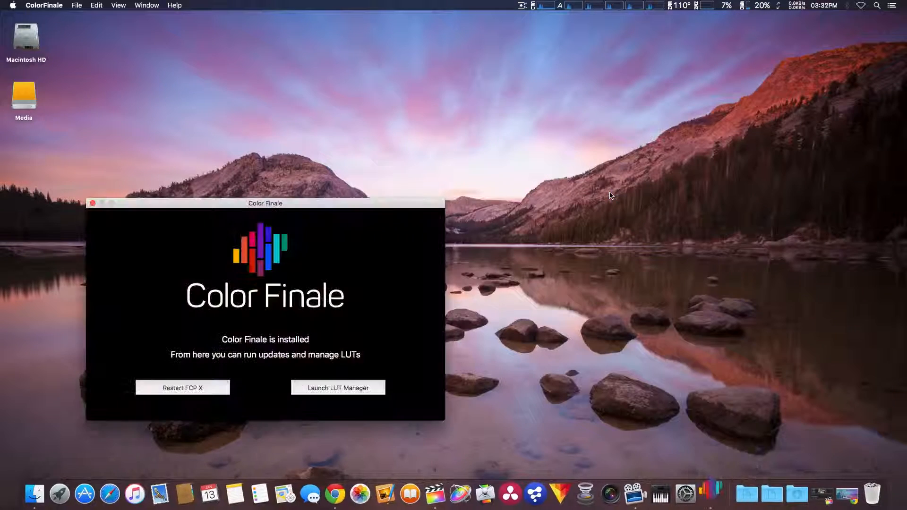
drag(339, 204, 373, 92)
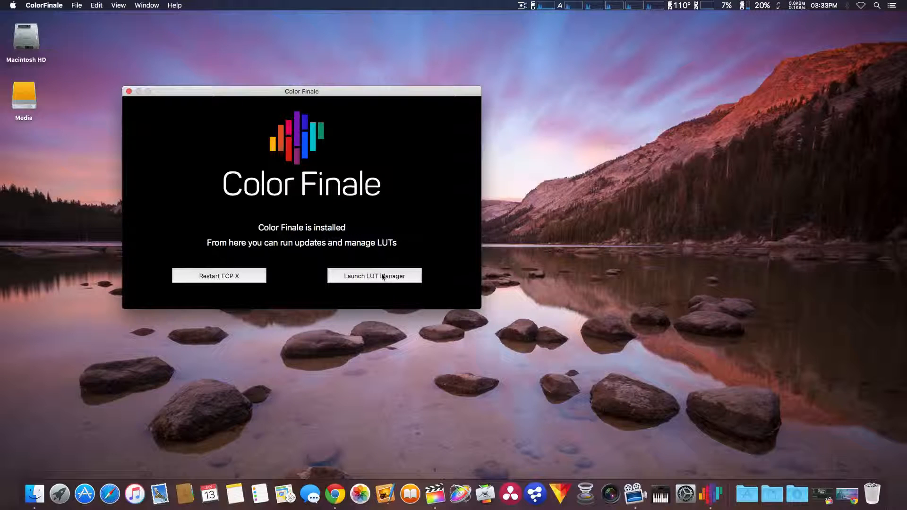
Review the ColorFinale application commands, quit ColorFinale, and bring up the minimized Final Cut Pro window
click(55, 5)
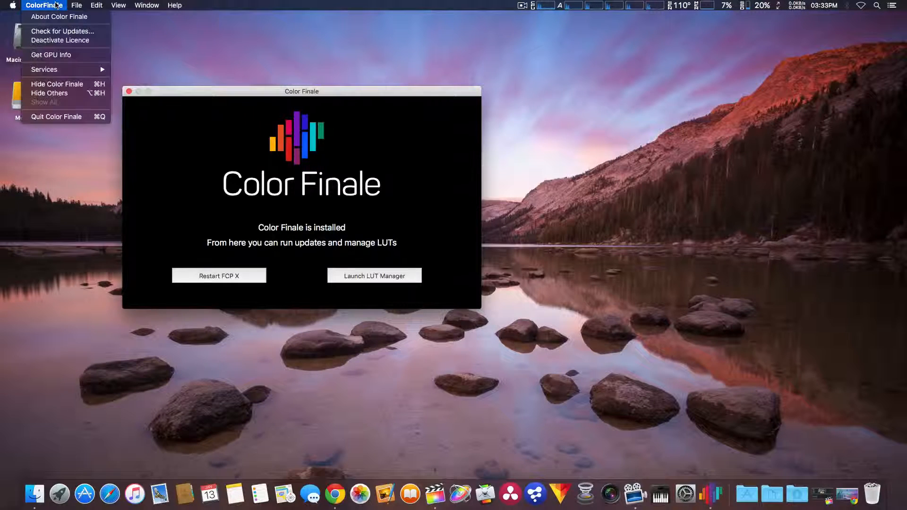
mouse_move(77, 5)
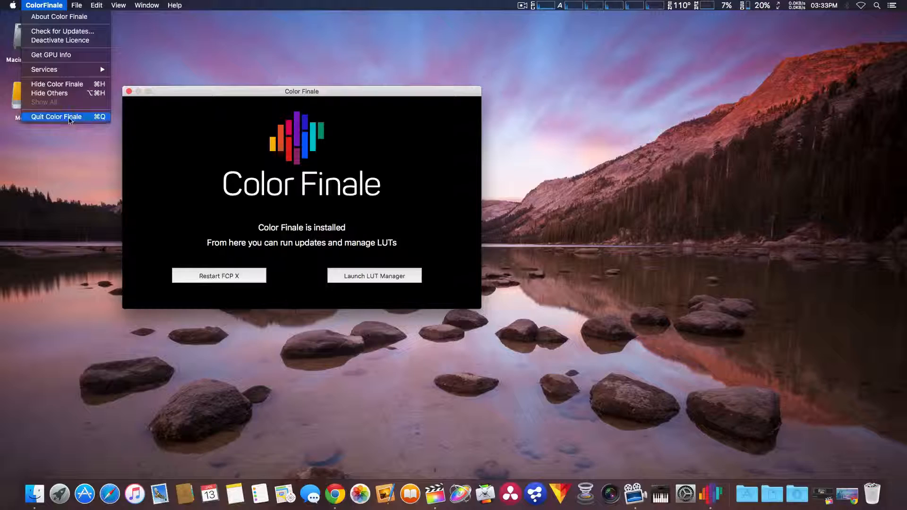
click(69, 117)
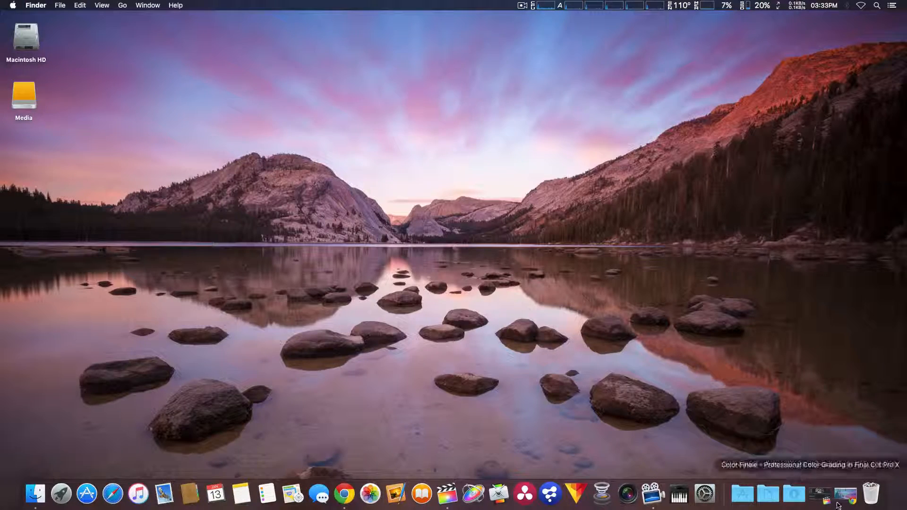
click(822, 495)
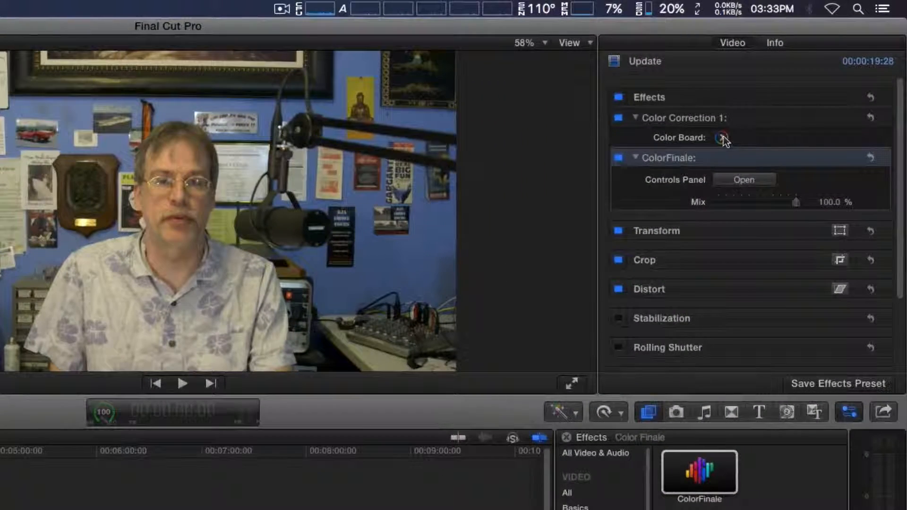
Review the Color, Saturation and Exposure controls in Color Correction 1's Color Board, and return to the clip's effects list
click(721, 138)
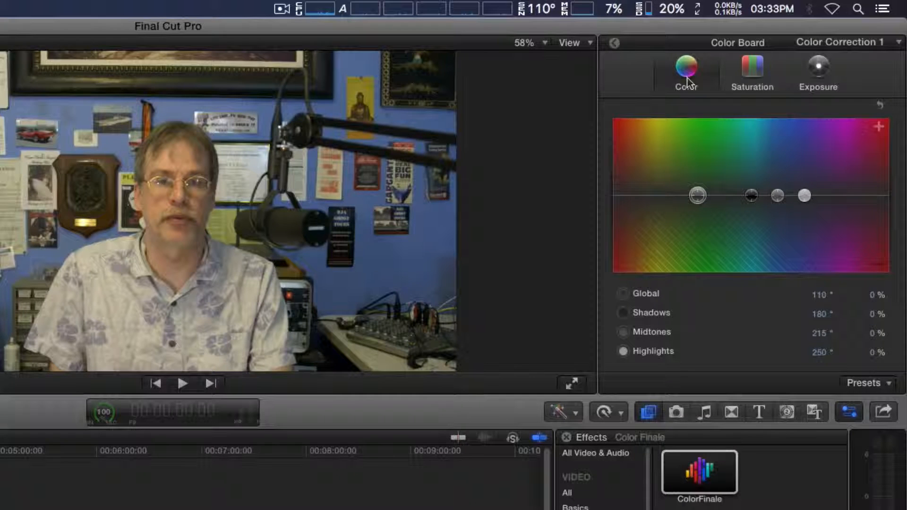
click(748, 73)
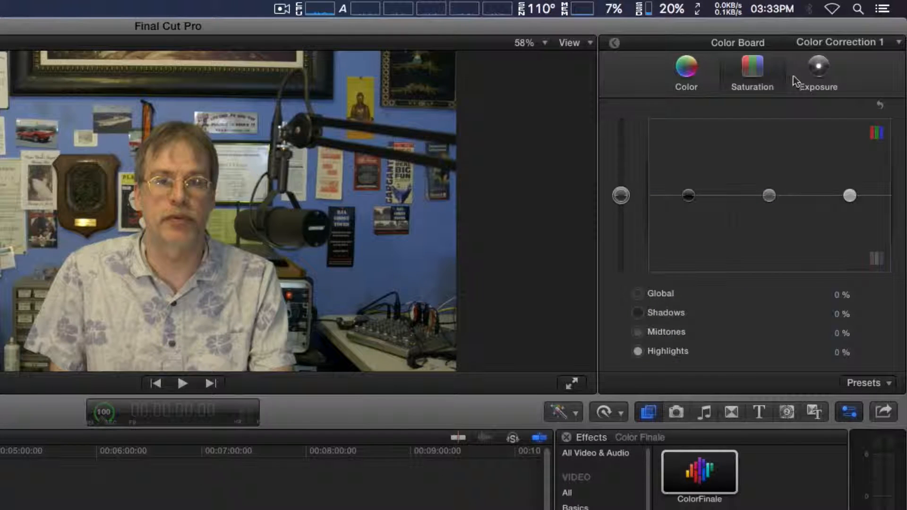
click(700, 75)
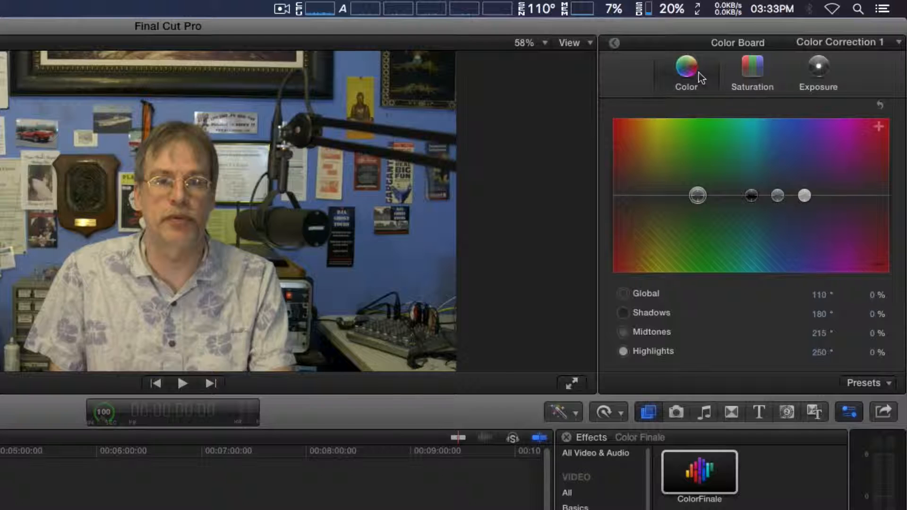
click(763, 75)
click(813, 77)
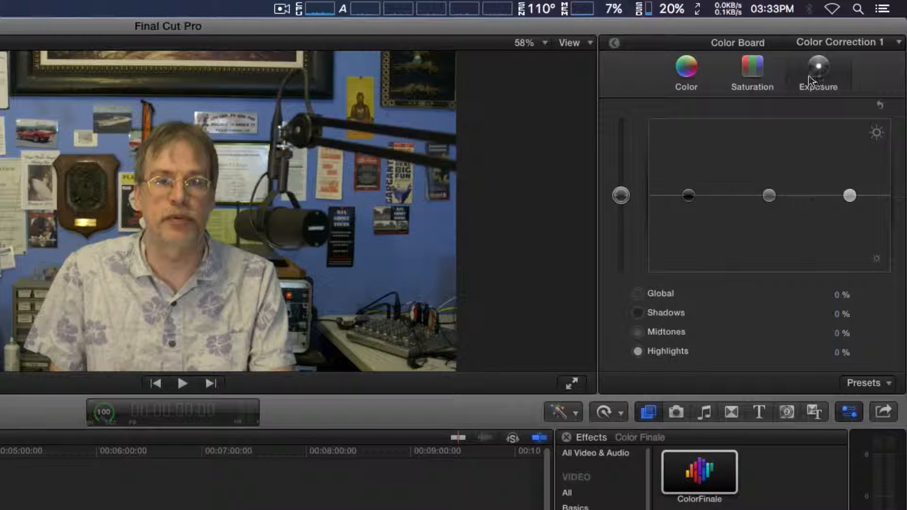
click(679, 73)
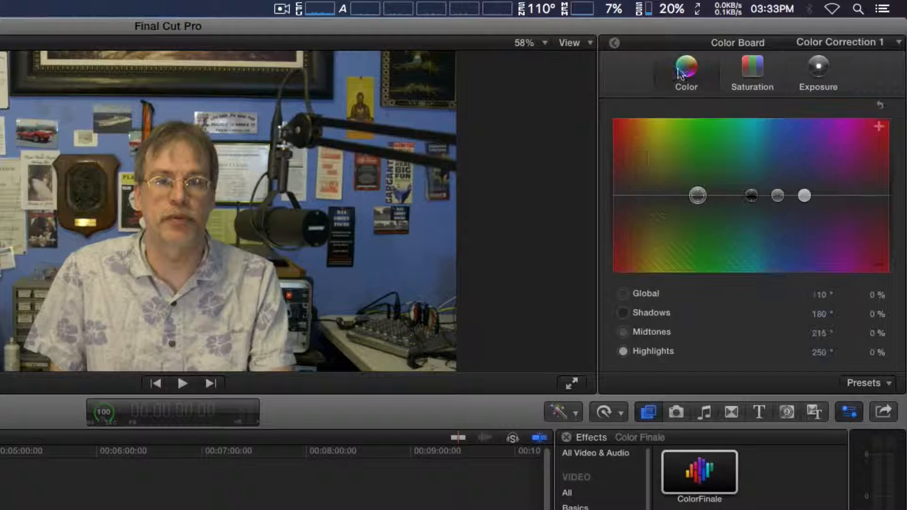
click(614, 43)
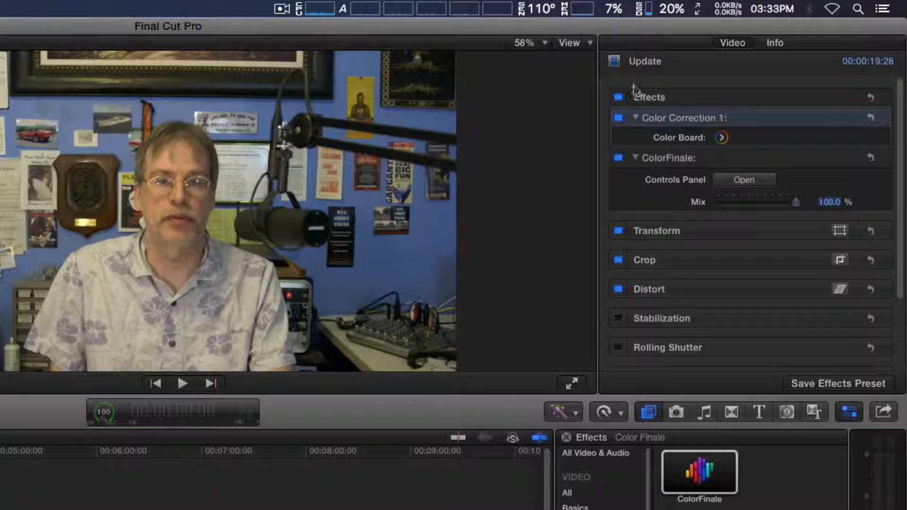
Open the ColorFinale effect's controls panel and look through its Curves, LUT Utility and 6 Vectors layers
click(712, 472)
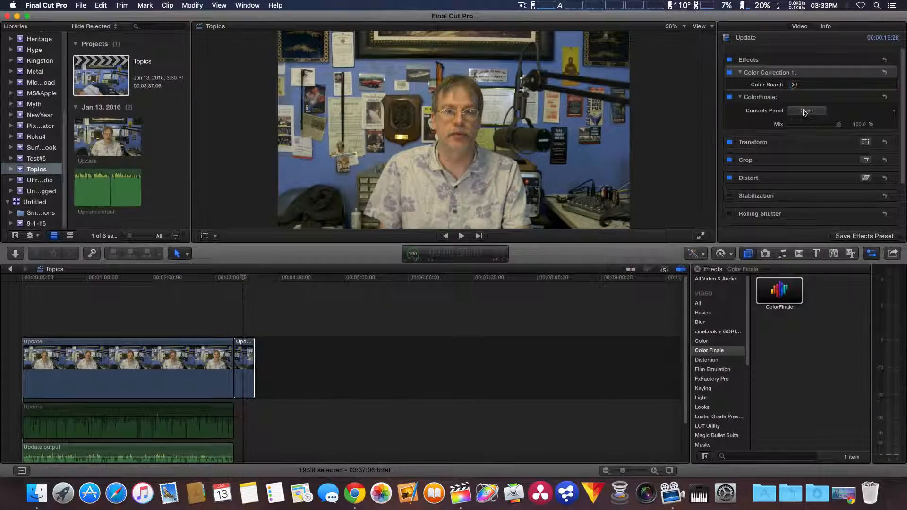
click(807, 111)
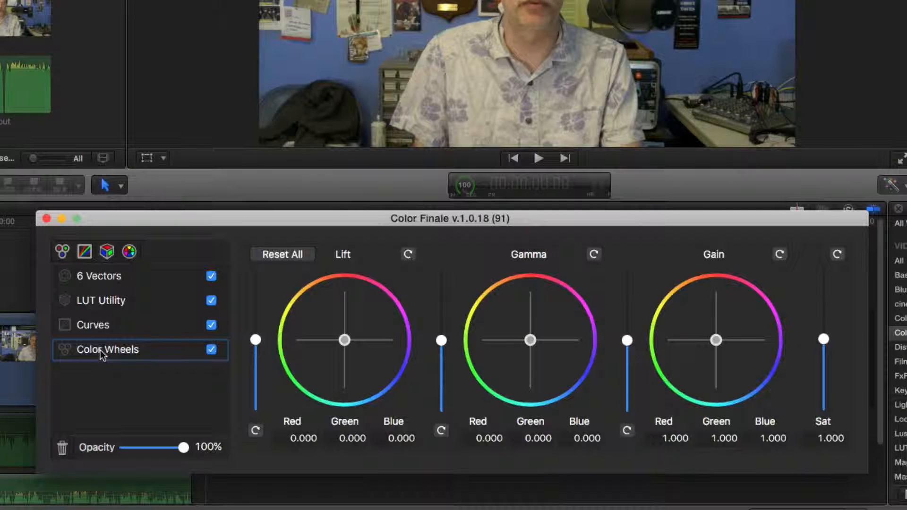
click(100, 326)
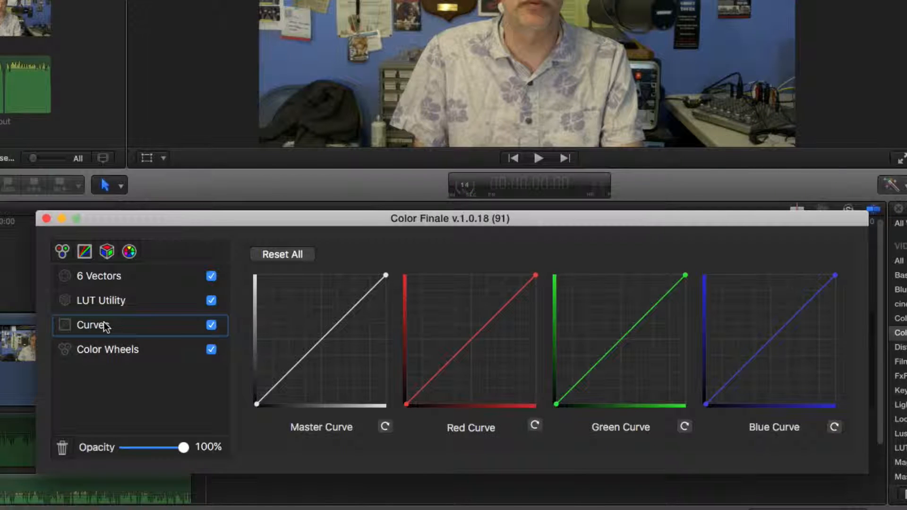
click(103, 302)
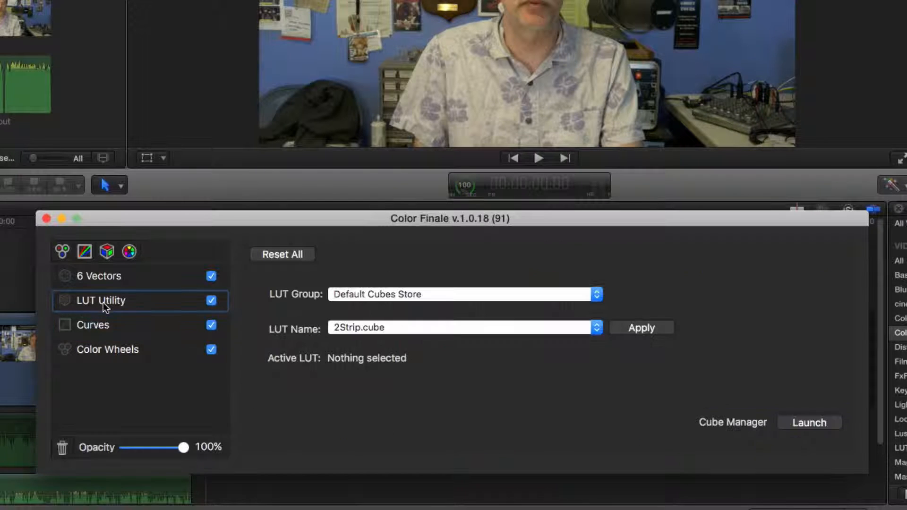
click(104, 277)
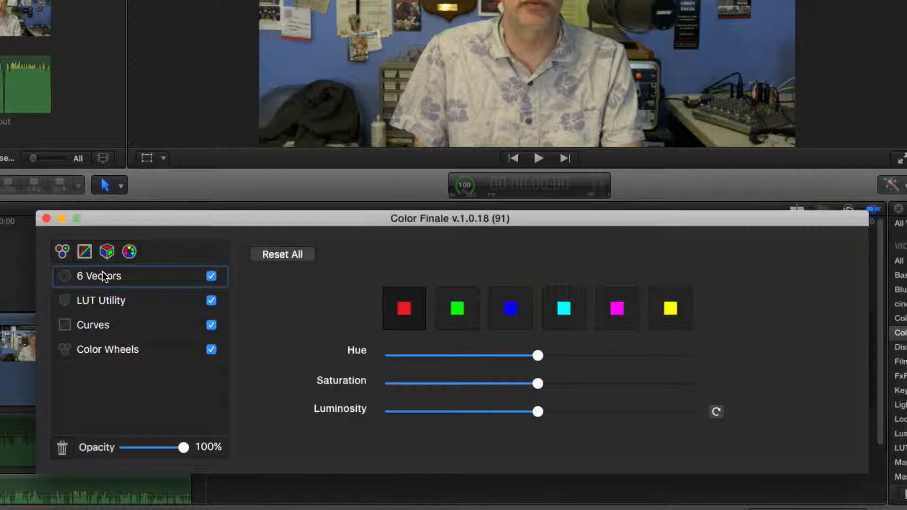
In the Color Wheels layer, set Gain to about 0.877, Gamma to about 0.282 and Sat to about 1.127
click(110, 352)
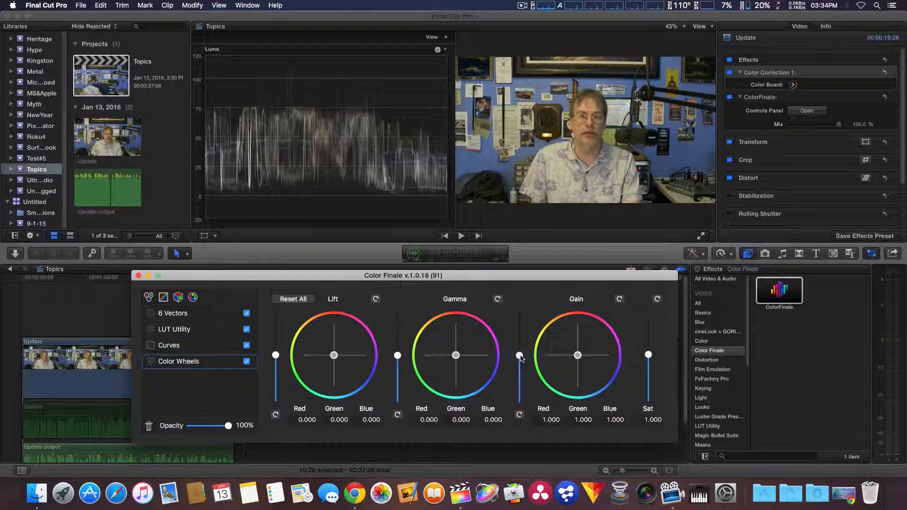
drag(521, 358, 521, 363)
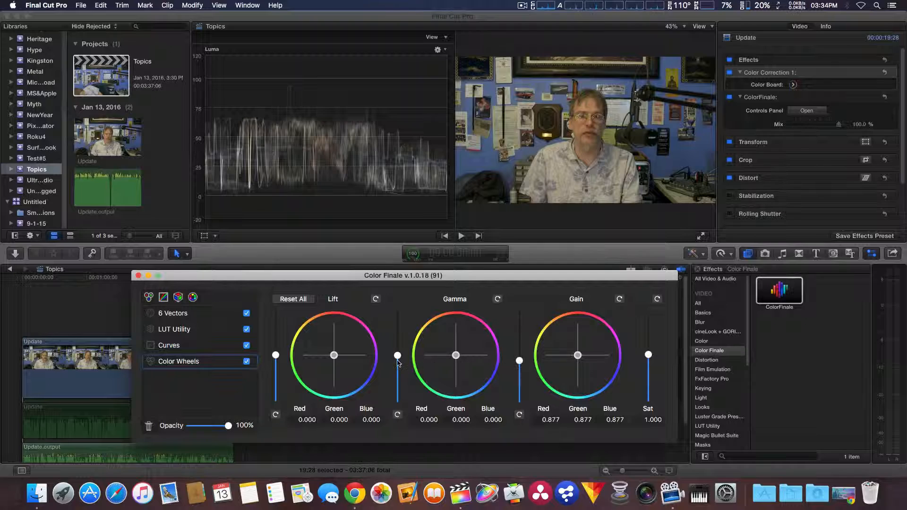
drag(398, 360, 400, 348)
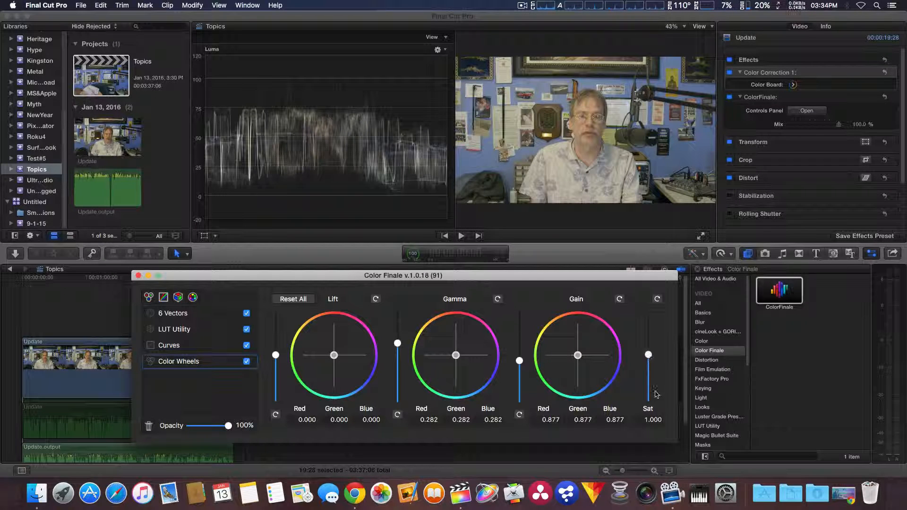
drag(649, 356, 649, 351)
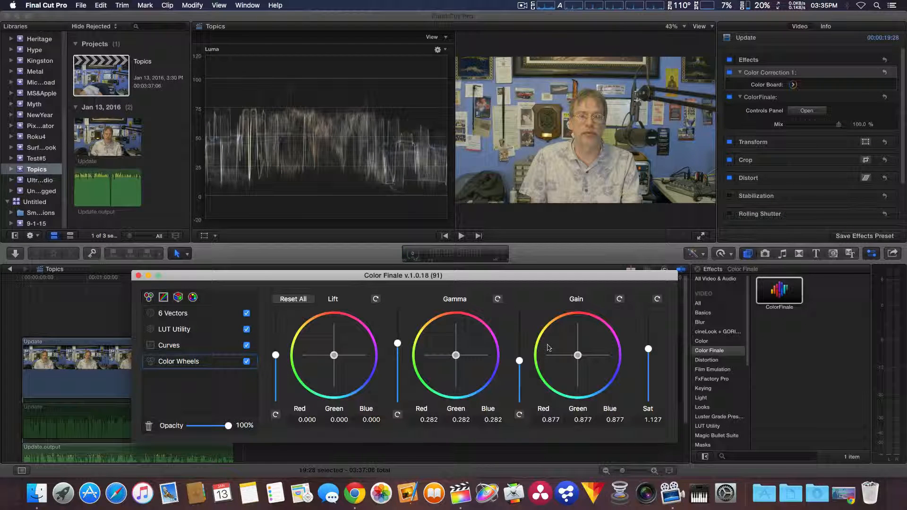
Switch the video scope to RGB Parade and shift the Gain wheel to about Red 0.845, Green 0.860, Blue 0.925
click(445, 50)
click(445, 50)
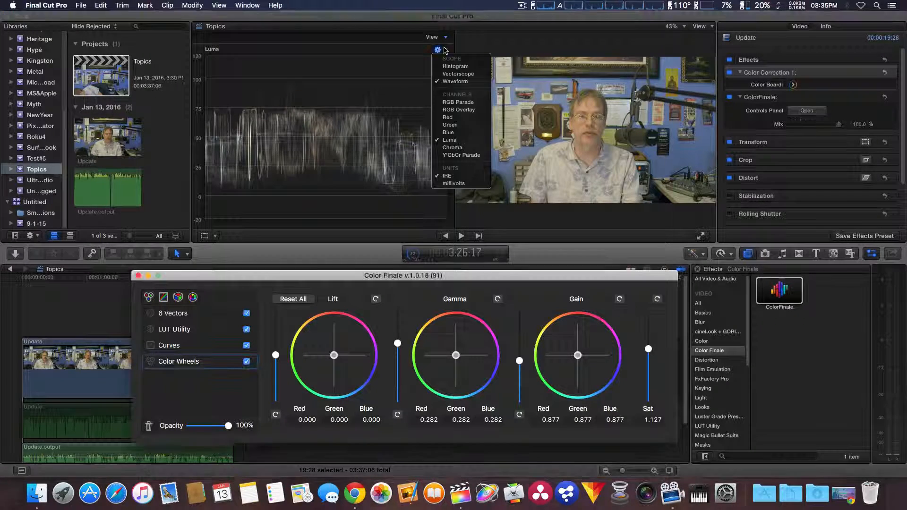
click(448, 102)
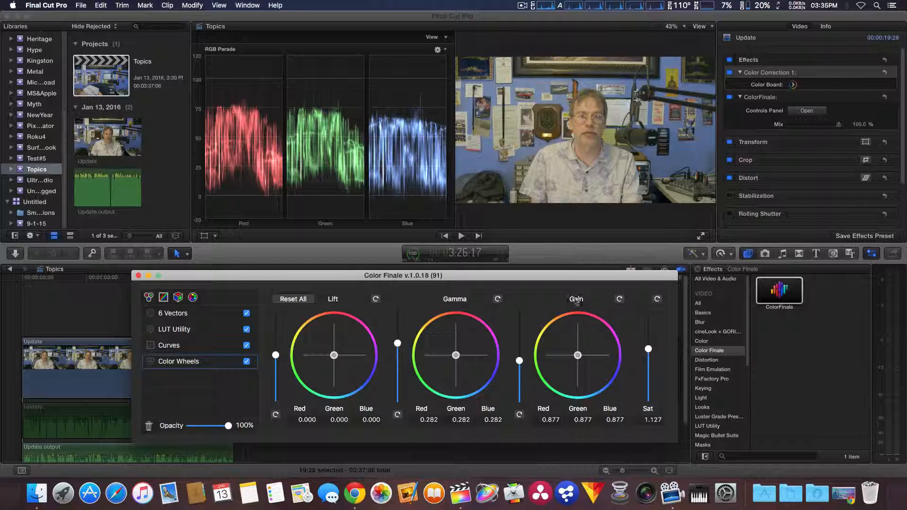
drag(581, 357, 579, 363)
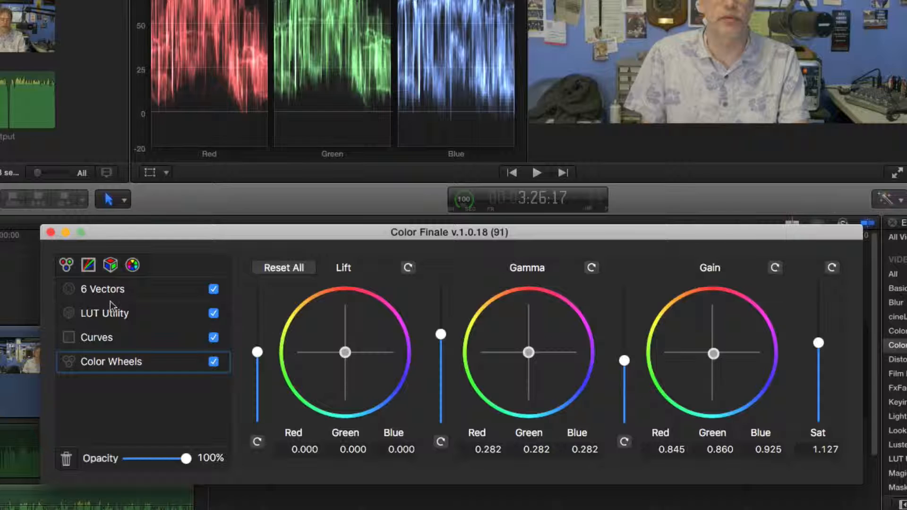
Review the Curves layer and browse the LUT groups and LUT names available in the LUT Utility layer without choosing one
click(109, 339)
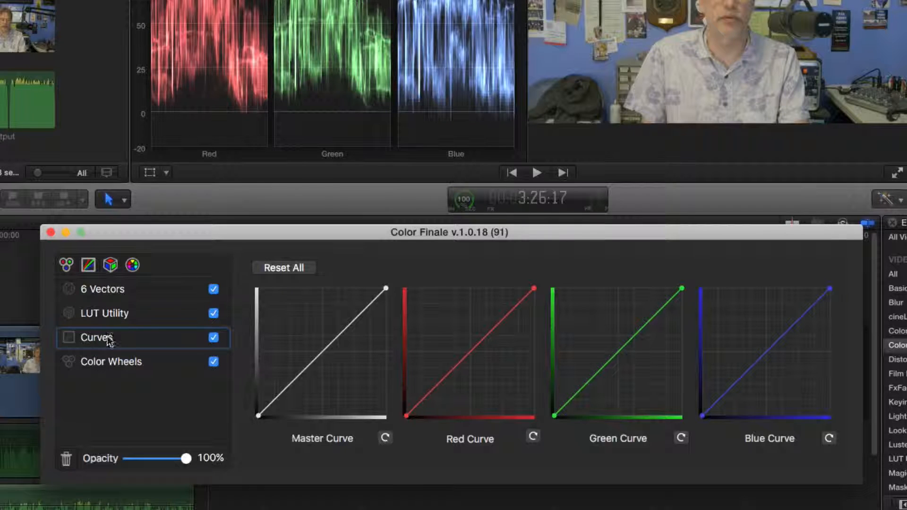
click(105, 313)
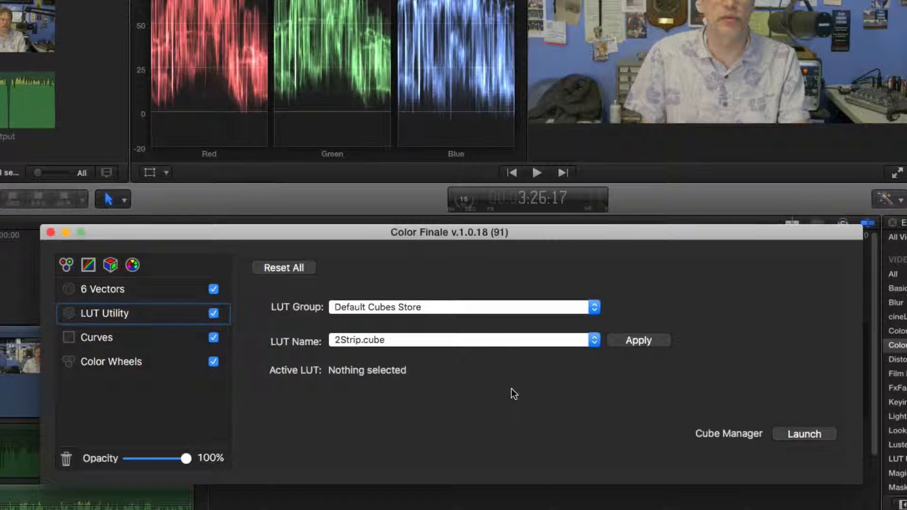
click(595, 309)
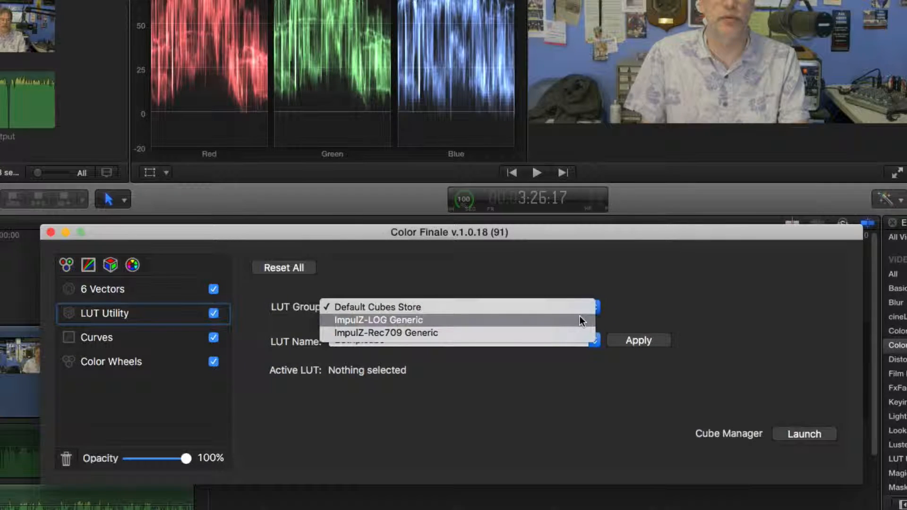
click(624, 311)
click(549, 346)
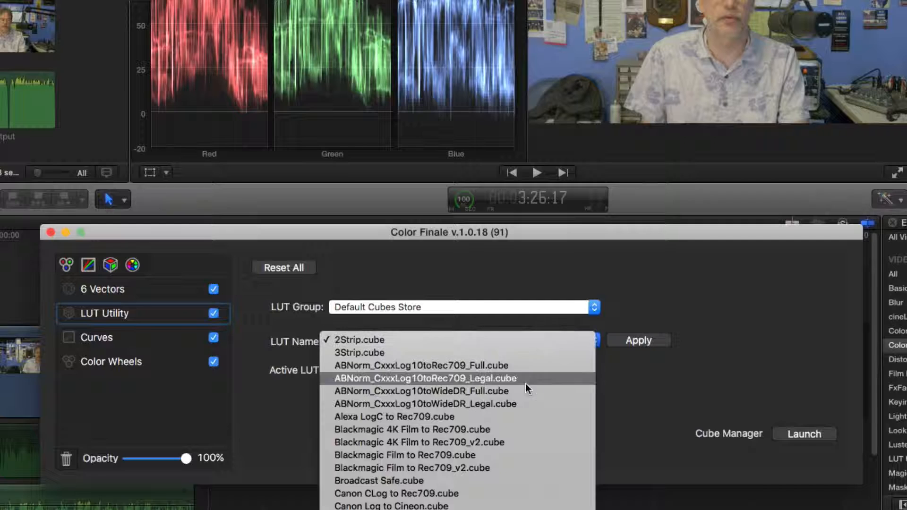
scroll(526, 385, down, 15)
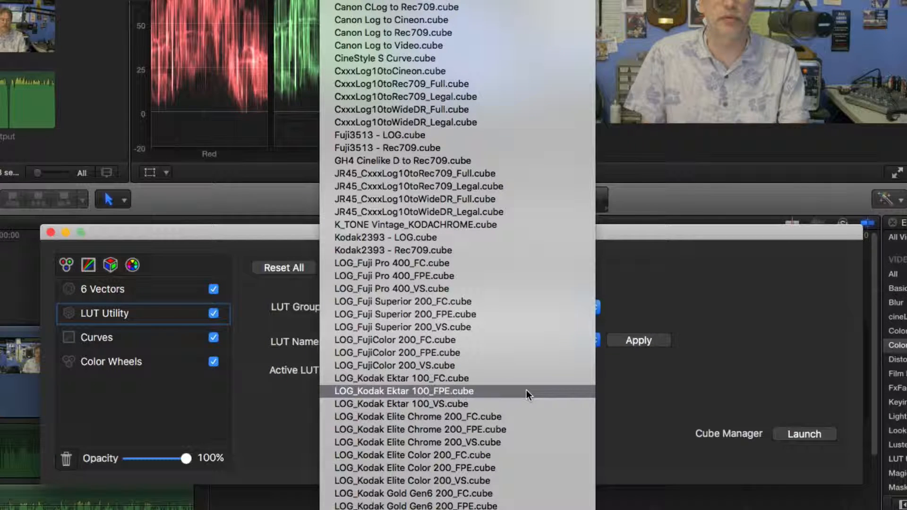
scroll(526, 390, down, 8)
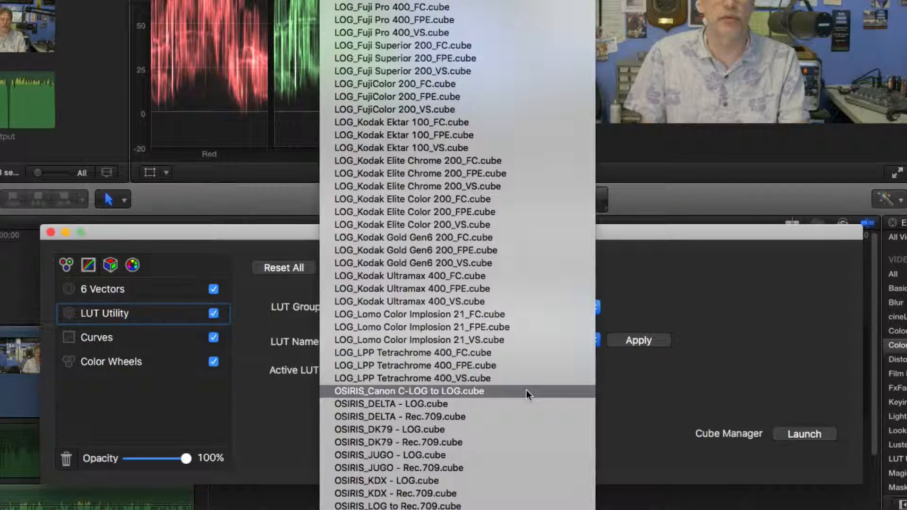
scroll(527, 389, up, 6)
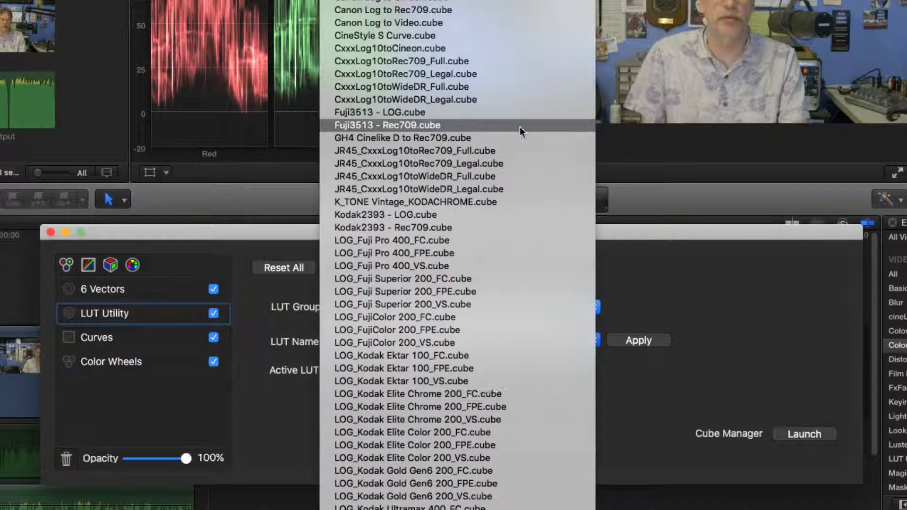
click(717, 240)
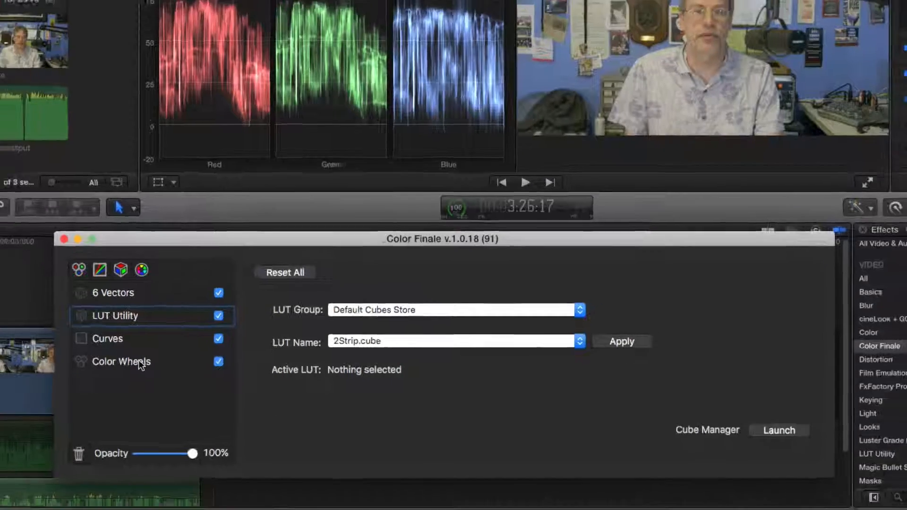
Try the Color Wheels layer's opacity, close the controls panel, and try the ColorFinale effect's Mix, leaving both at 100%
click(130, 361)
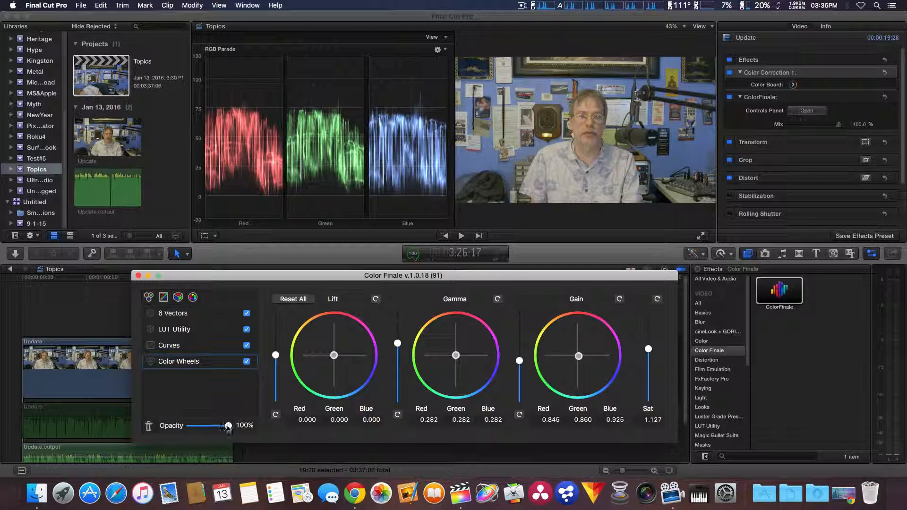
mouse_move(228, 427)
mouse_down()
mouse_move(200, 427)
mouse_move(235, 426)
mouse_up()
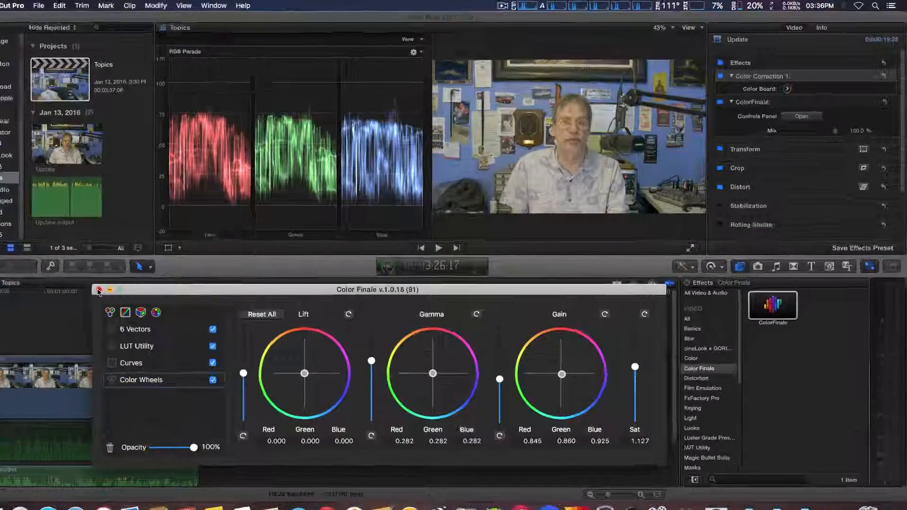
click(137, 276)
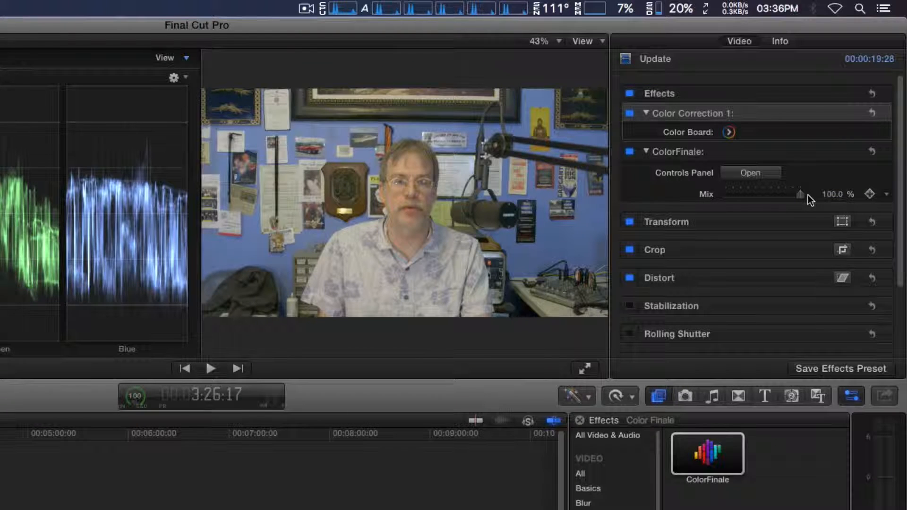
mouse_move(802, 194)
mouse_down()
mouse_move(757, 195)
mouse_move(803, 195)
mouse_up()
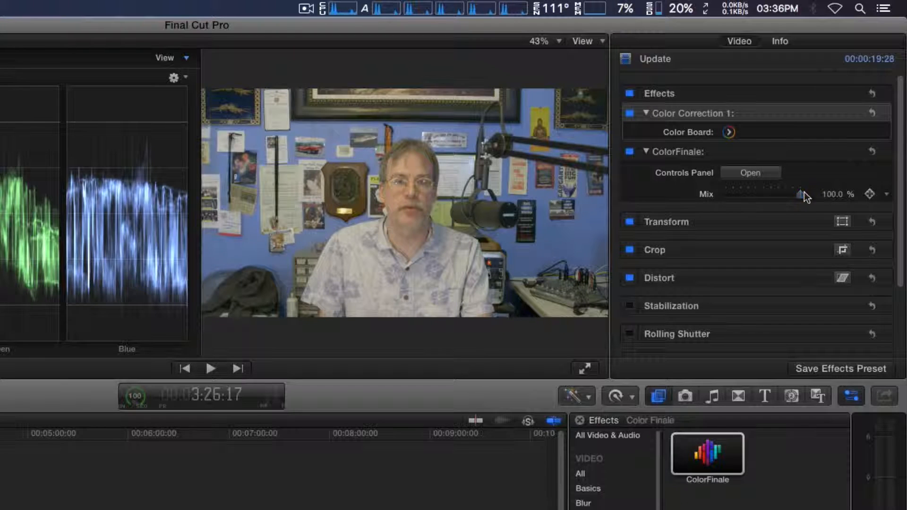